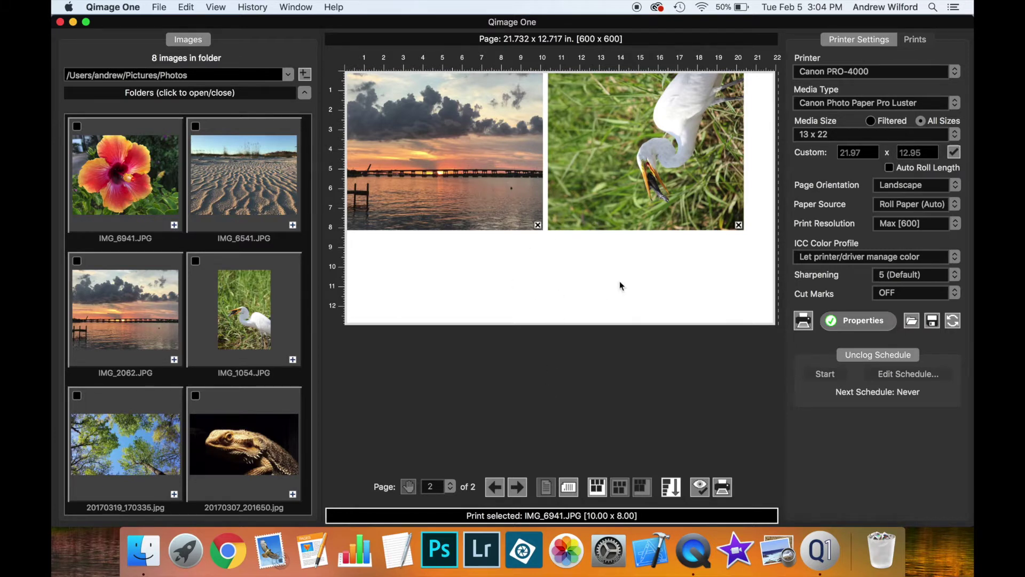
- Switch the media size from 13 x 22 to Custom and apply a 24 x 24 page
left_click(493, 488)
left_click(524, 489)
left_click(841, 134)
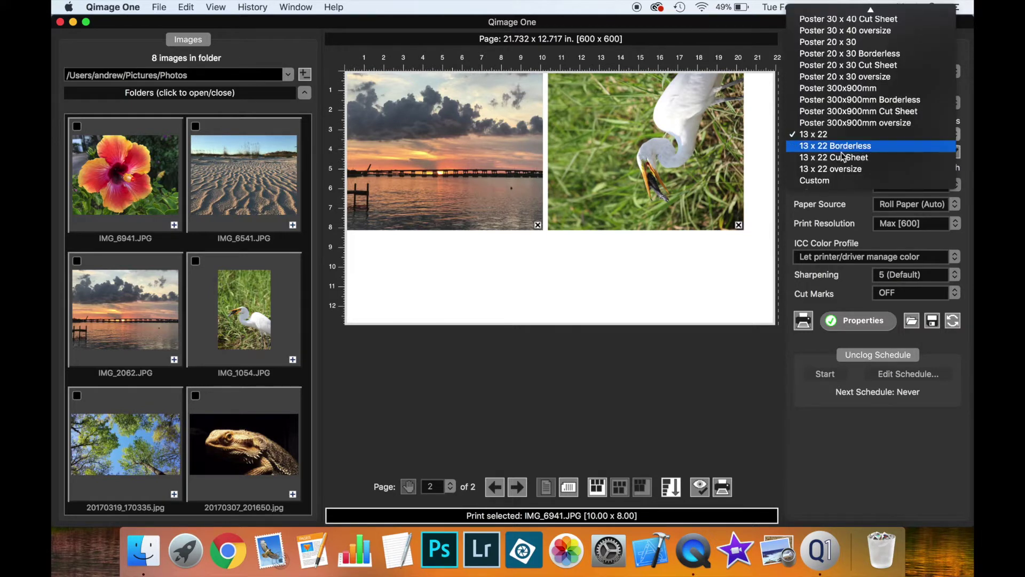
left_click(834, 179)
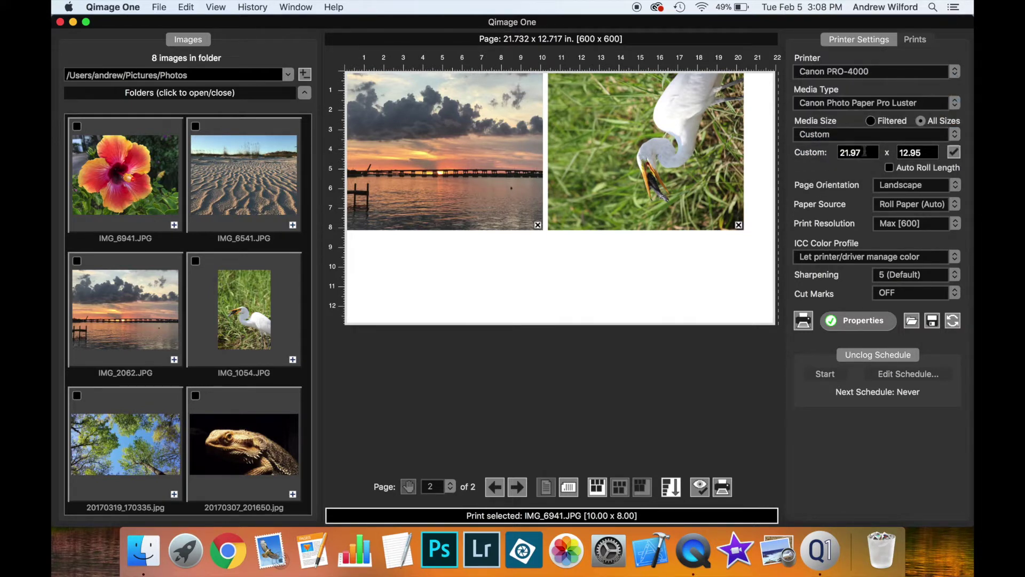
left_click_drag(866, 152, 827, 151)
type("24")
left_click_drag(926, 153, 890, 155)
type("24")
left_click(955, 153)
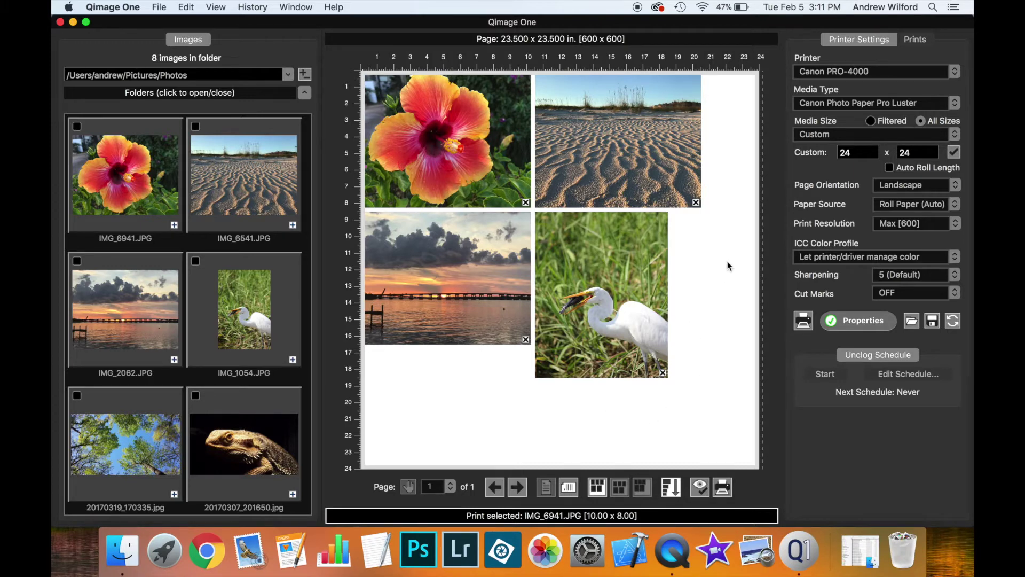
- Set the custom page width to 22, apply it, and turn on Auto Roll Length
double_click(861, 152)
type("22")
left_click(956, 156)
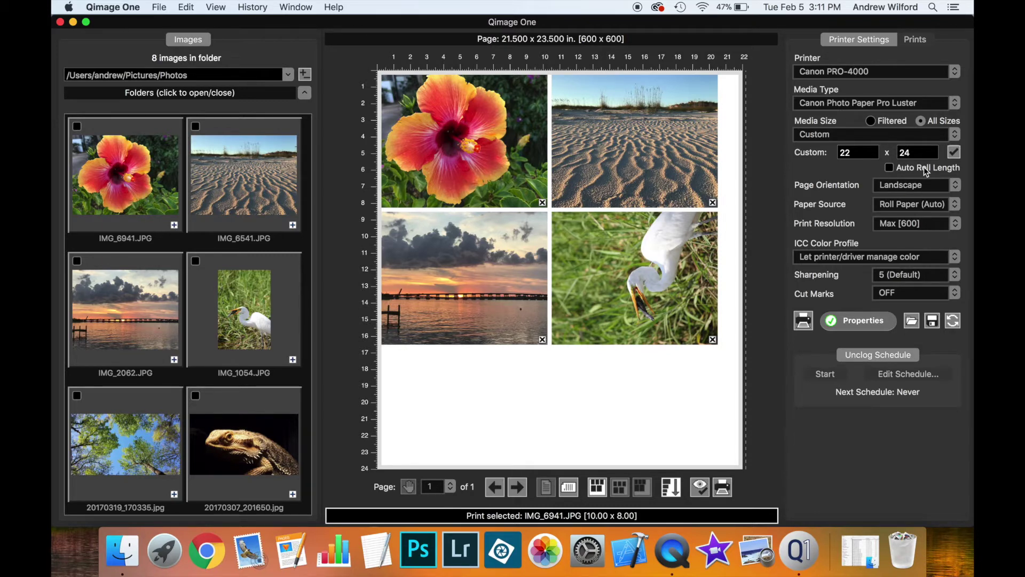
left_click(889, 168)
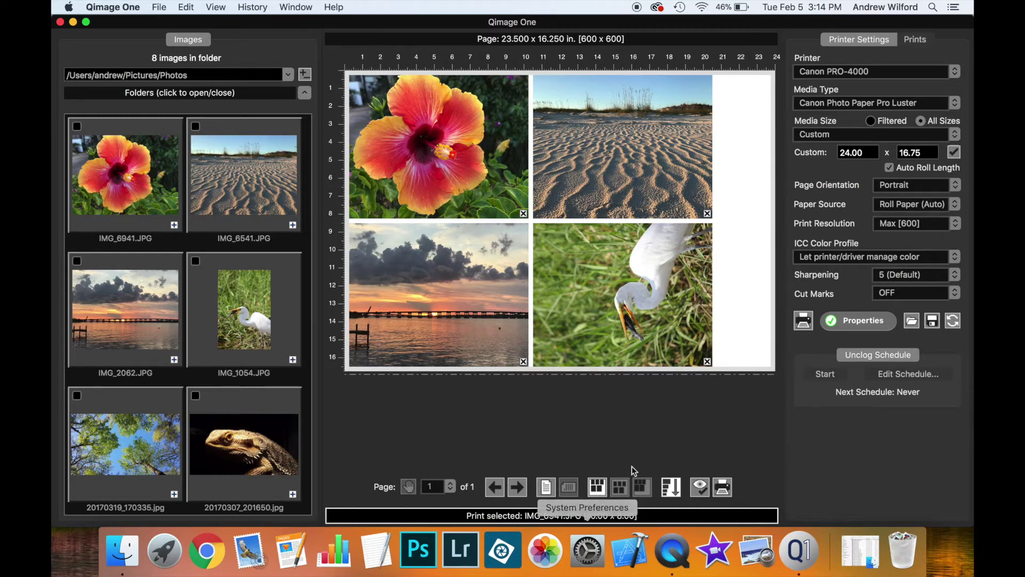
- Choose the 5 x 7 print size and add 20170319_170335.jpg, 20170307_201650.jpg, IMG_2062.JPG and IMG_6941.JPG to the page
left_click(917, 41)
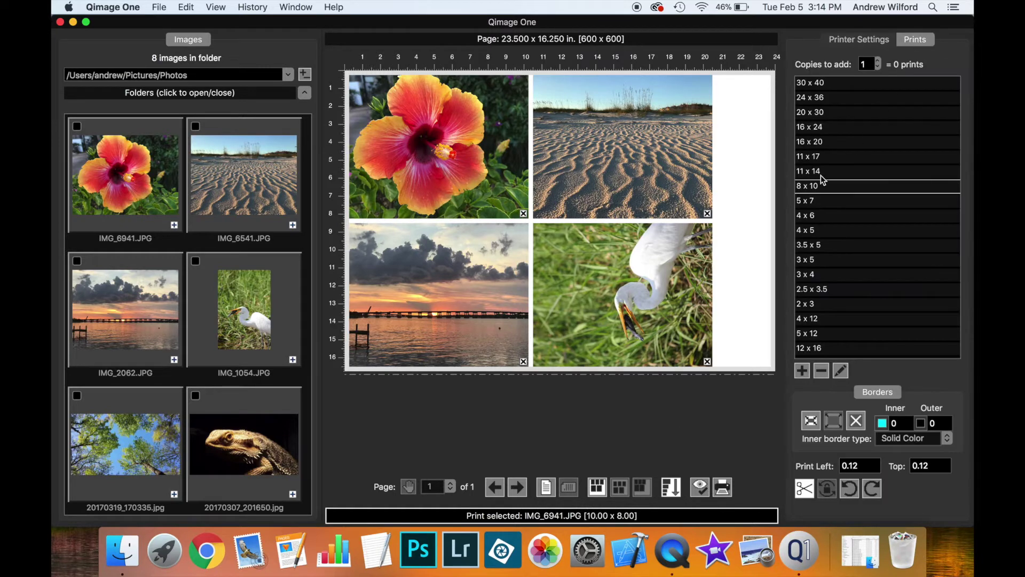
left_click(866, 40)
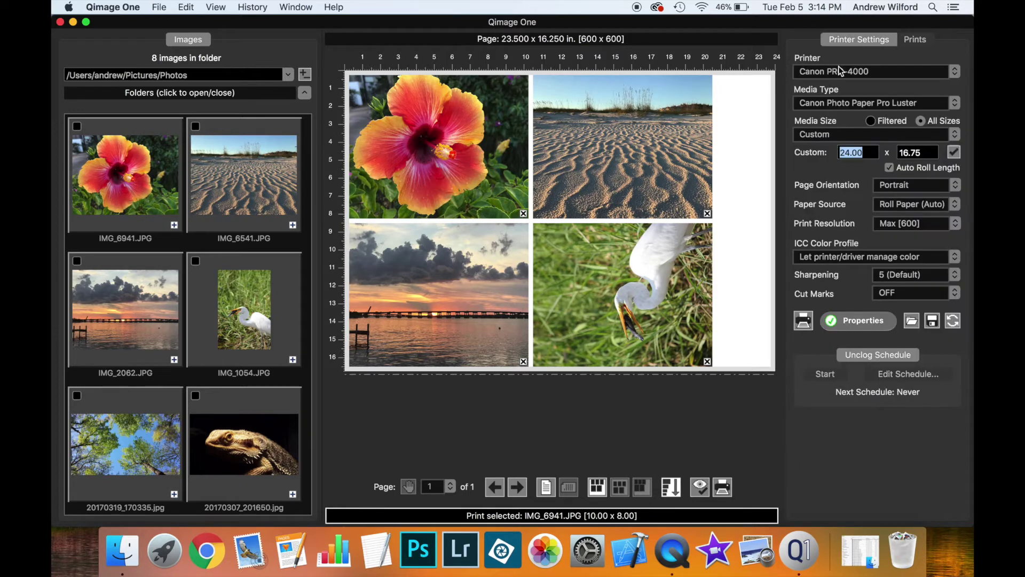
left_click(172, 495)
left_click(292, 494)
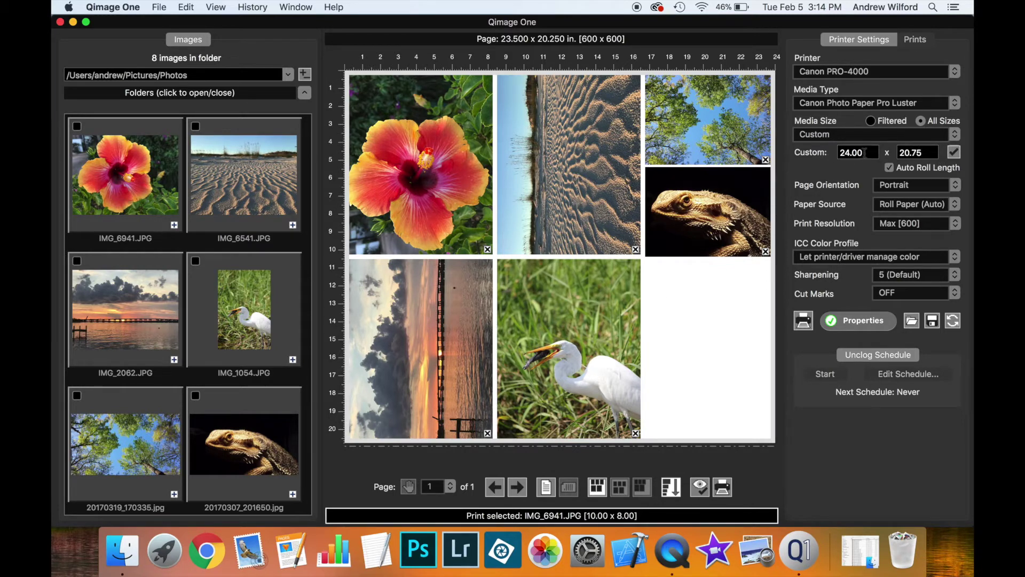
left_click(174, 360)
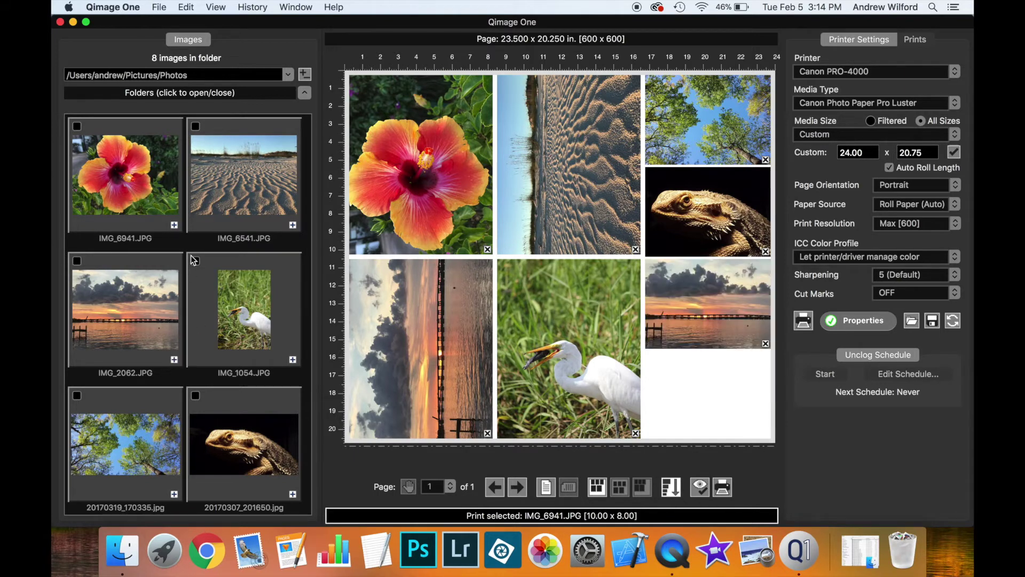
left_click(174, 224)
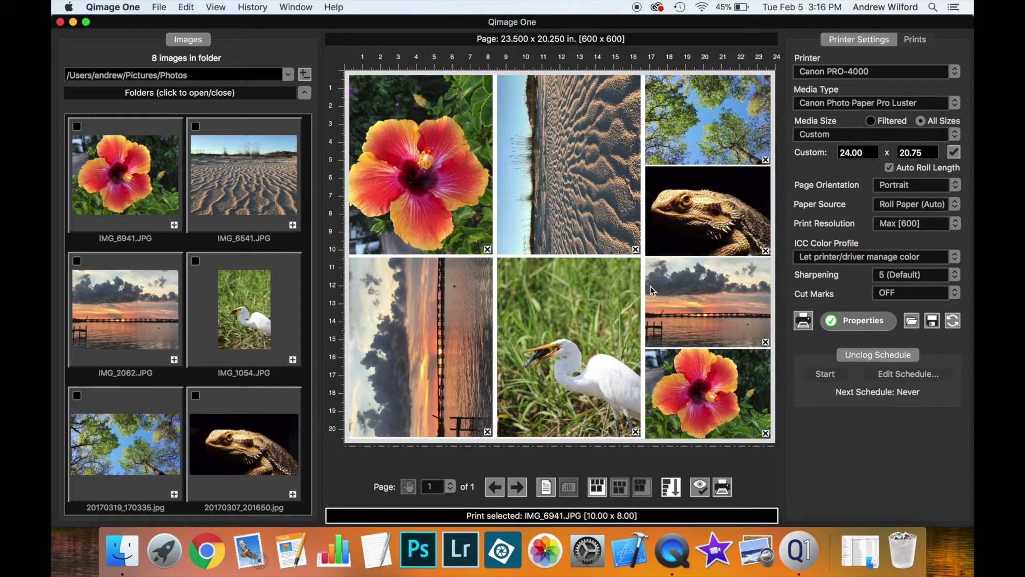
- Remove the sand dune print, the egret print and the small 5 x 7 hibiscus print from the page
left_click(635, 250)
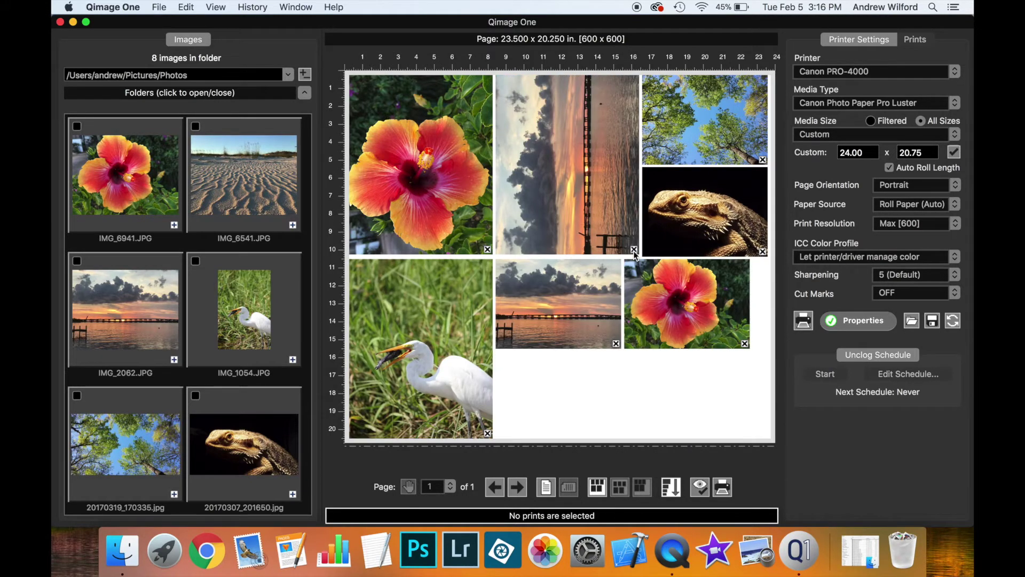
left_click(488, 433)
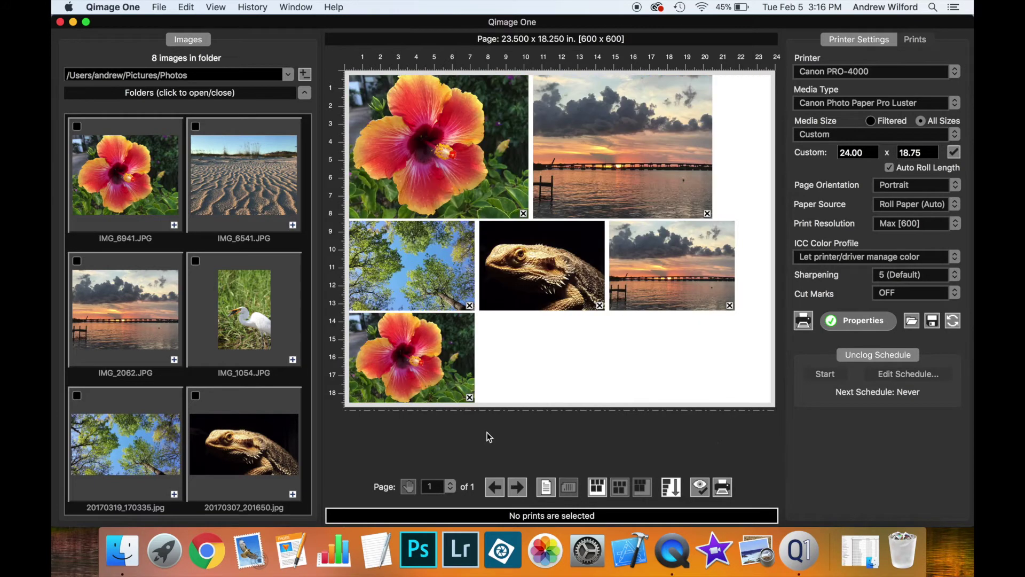
left_click(470, 397)
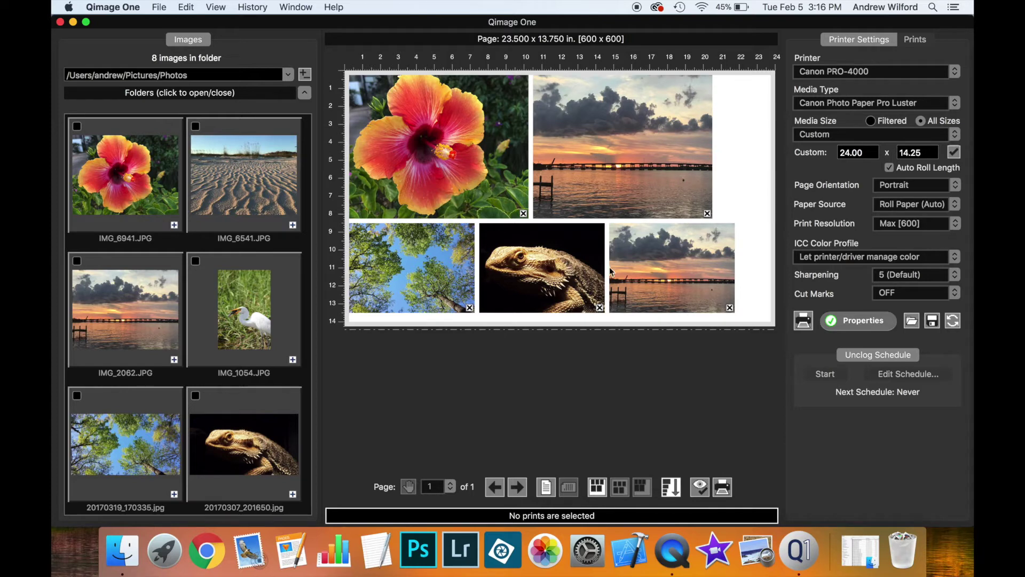
- Resize the larger sunset print, IMG_2062.JPG, to 11 x 17
left_click(624, 155)
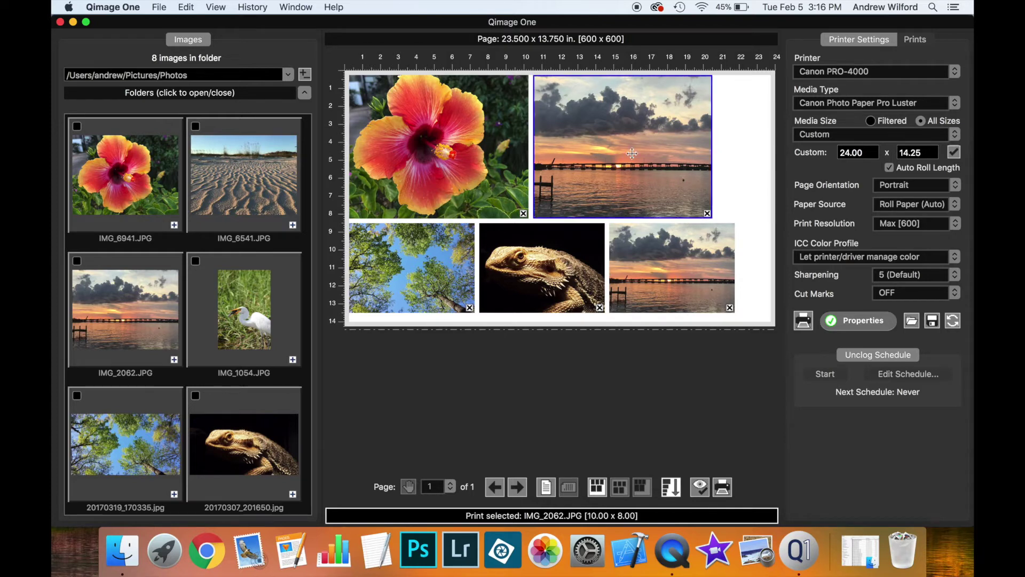
left_click(918, 41)
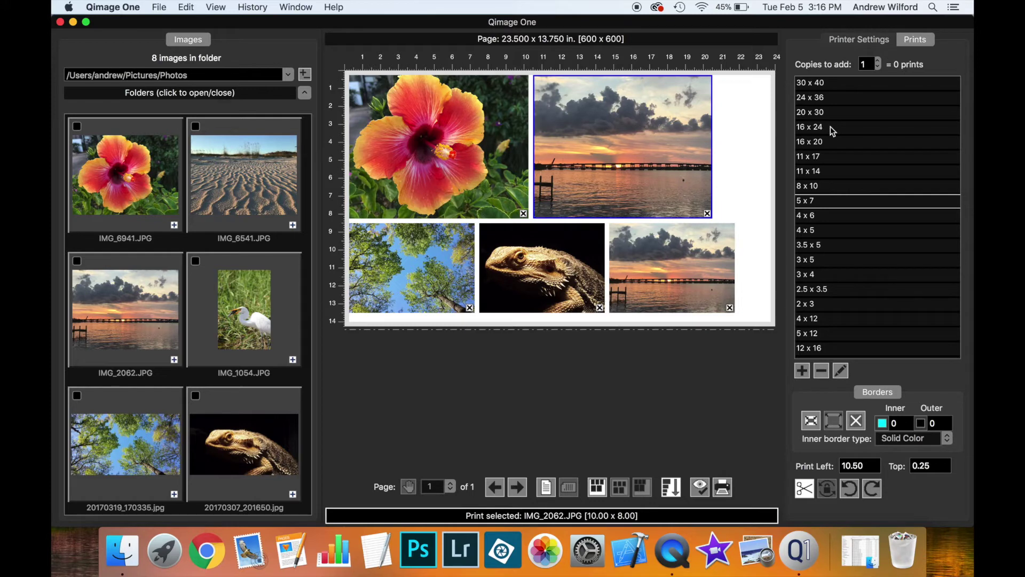
left_click(818, 153)
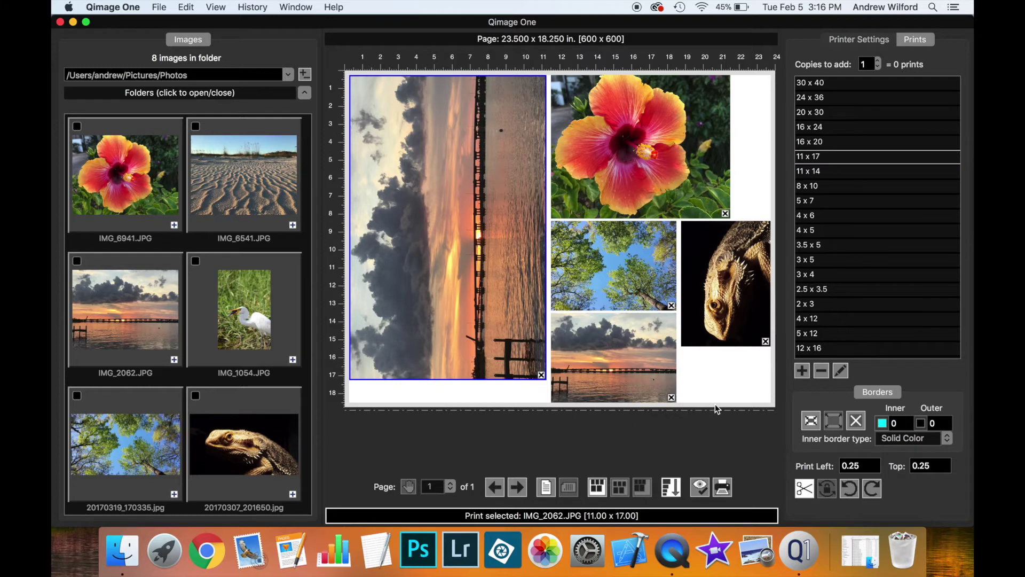
- Set the custom roll width to 16 and apply it to the page layout
left_click(866, 41)
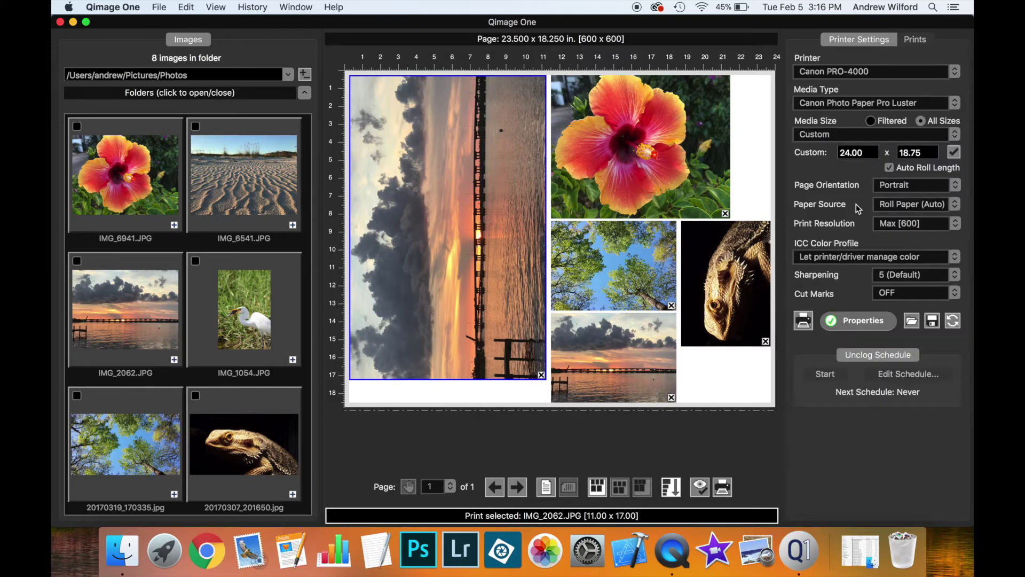
left_click_drag(869, 153, 812, 155)
type("16")
left_click(955, 152)
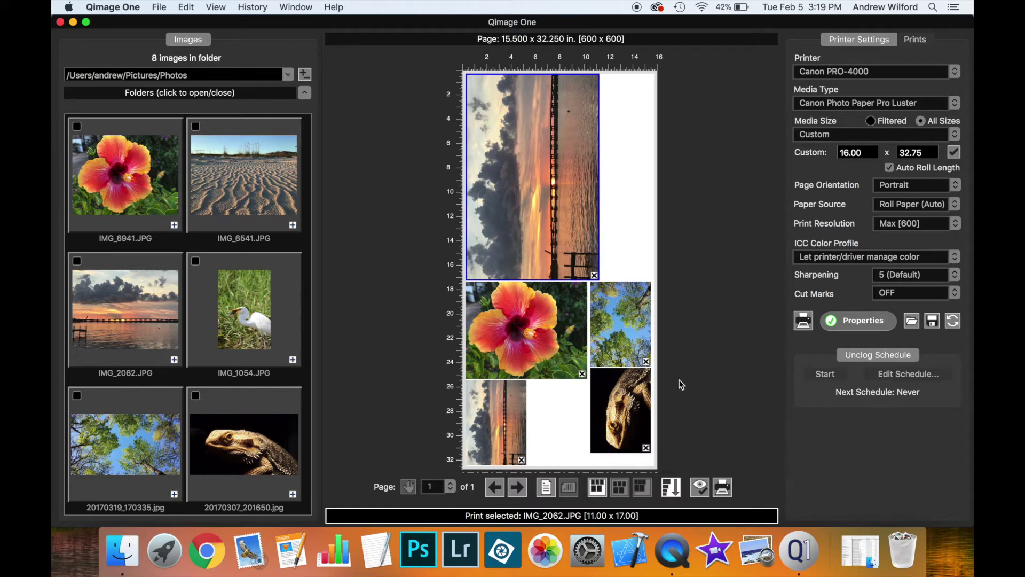
- Close the gaps between the prints on the page and restore the spaced print layout
left_click(643, 488)
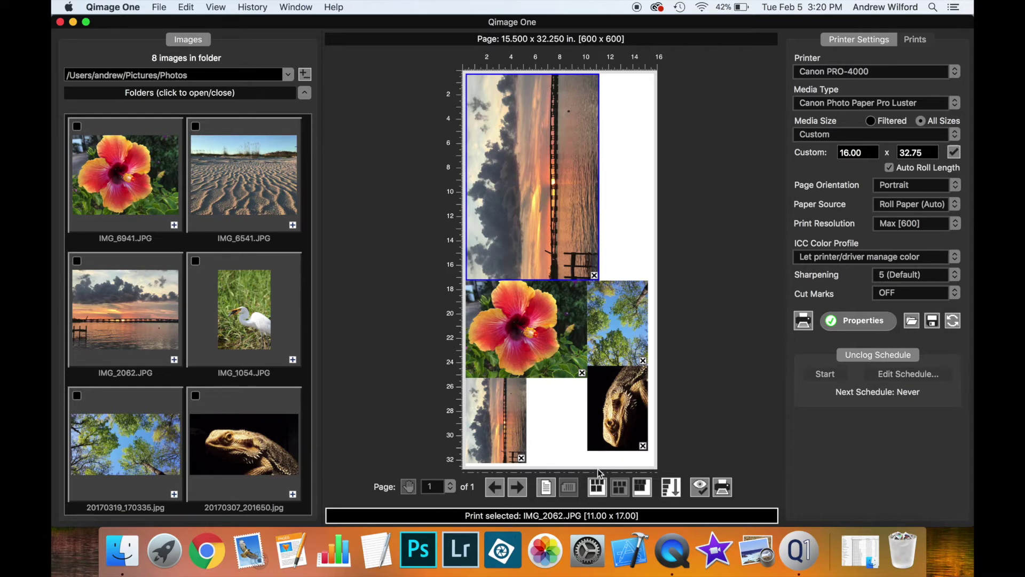
left_click(597, 484)
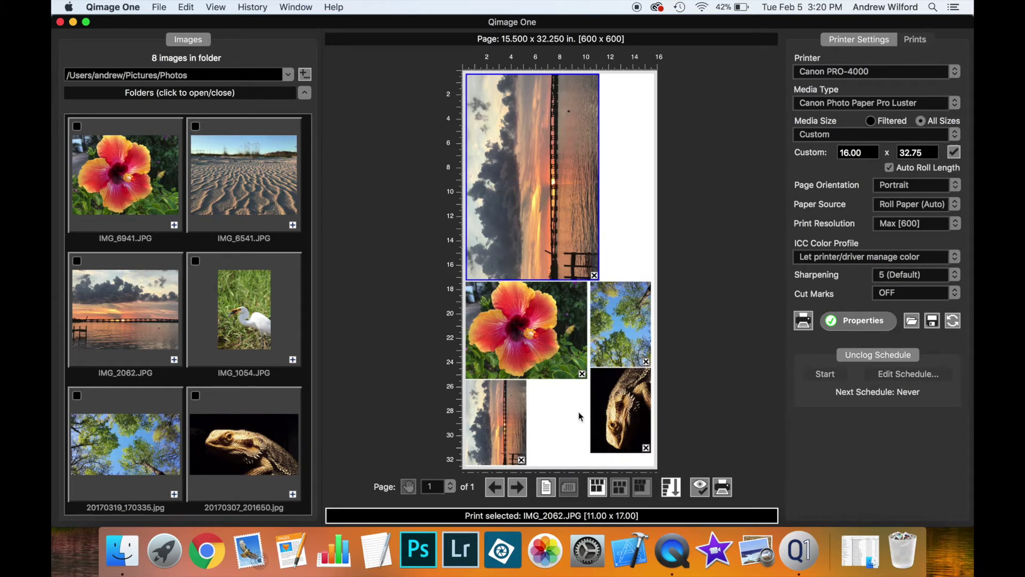
- Move the lizard and tree prints freehand toward the page's center, and turn Auto Roll Length back on, accepting the page merge
left_click_drag(617, 429, 560, 426)
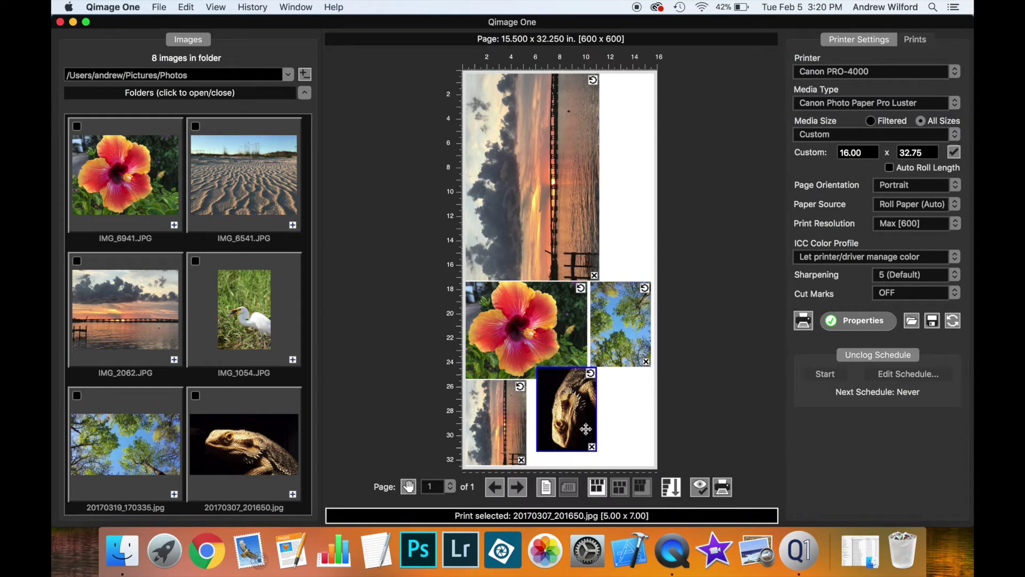
left_click_drag(636, 331, 586, 328)
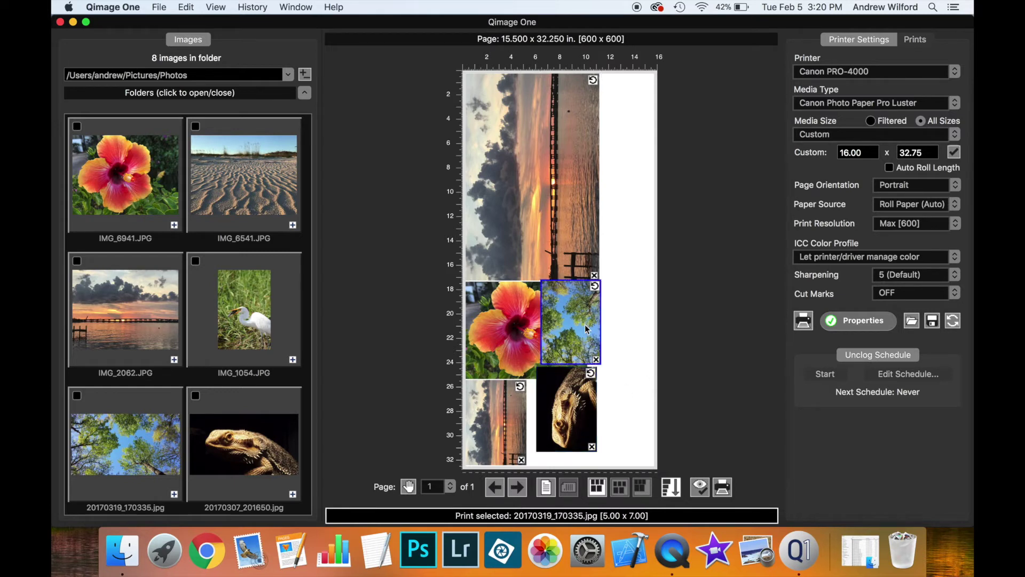
left_click(889, 168)
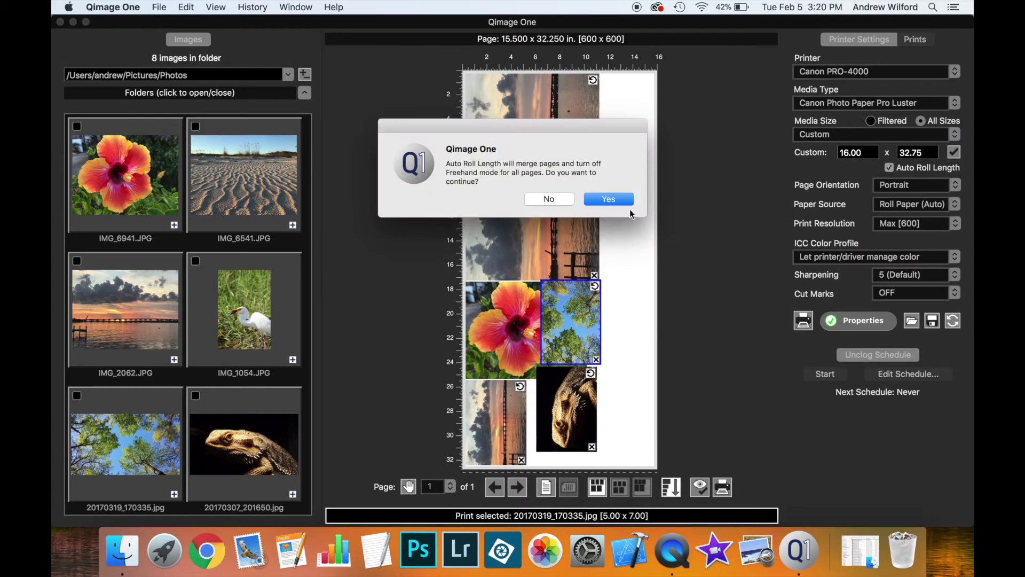
left_click(609, 199)
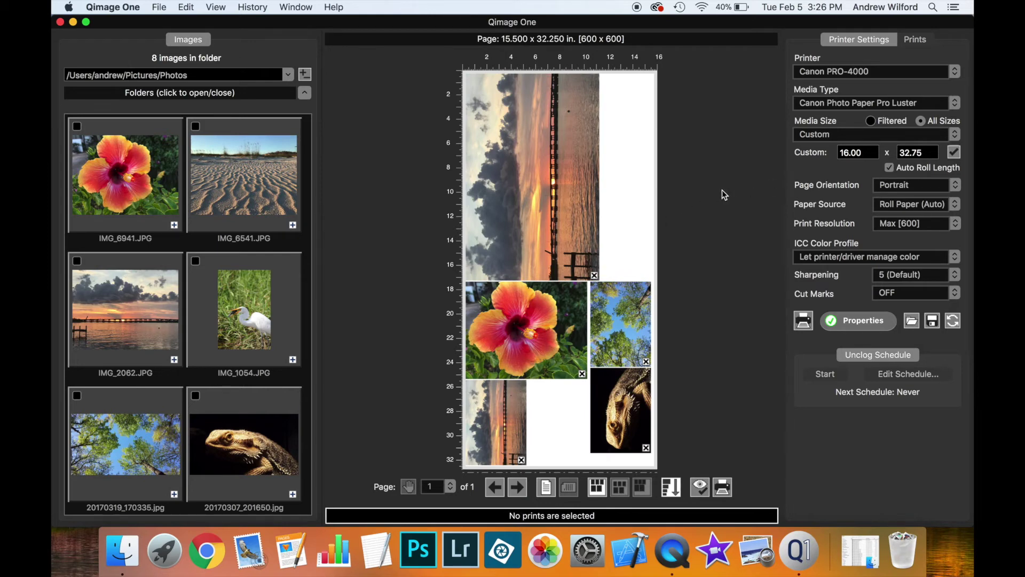
- Remove all prints from the page and add IMG_6941.JPG, IMG_2062.JPG and IMG_1054.JPG as 8 x 10 prints
right_click(632, 148)
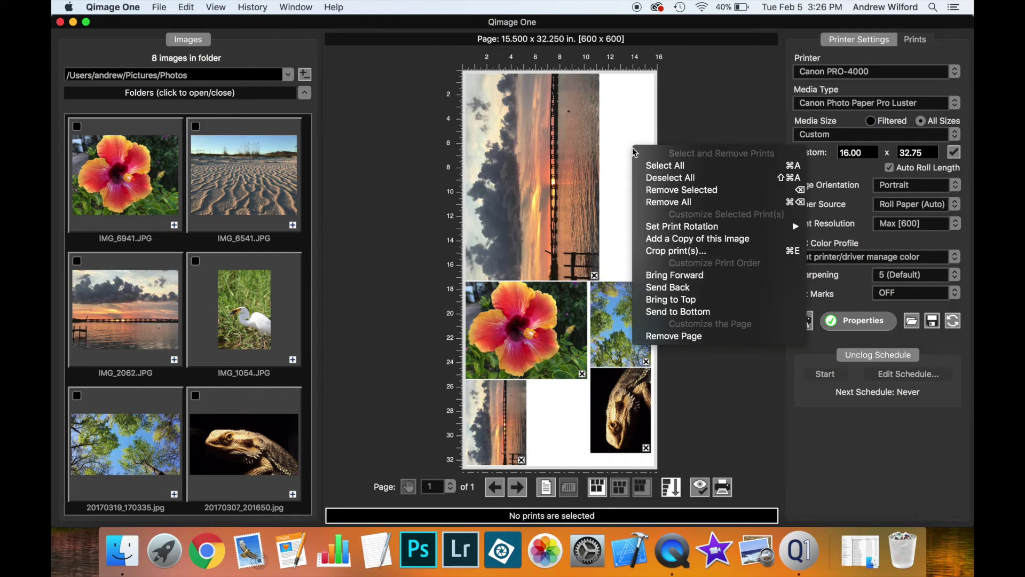
left_click(666, 202)
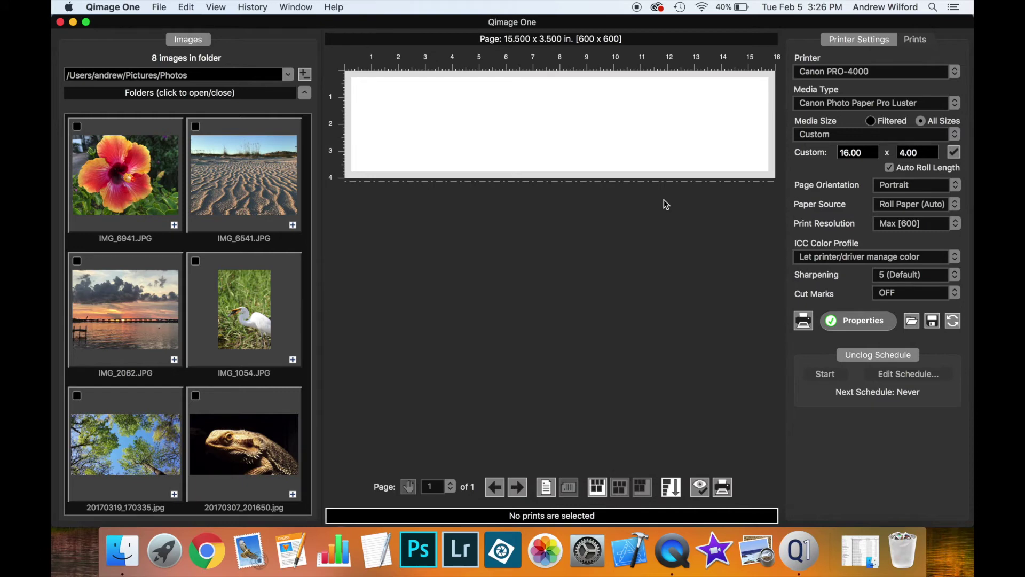
left_click(915, 39)
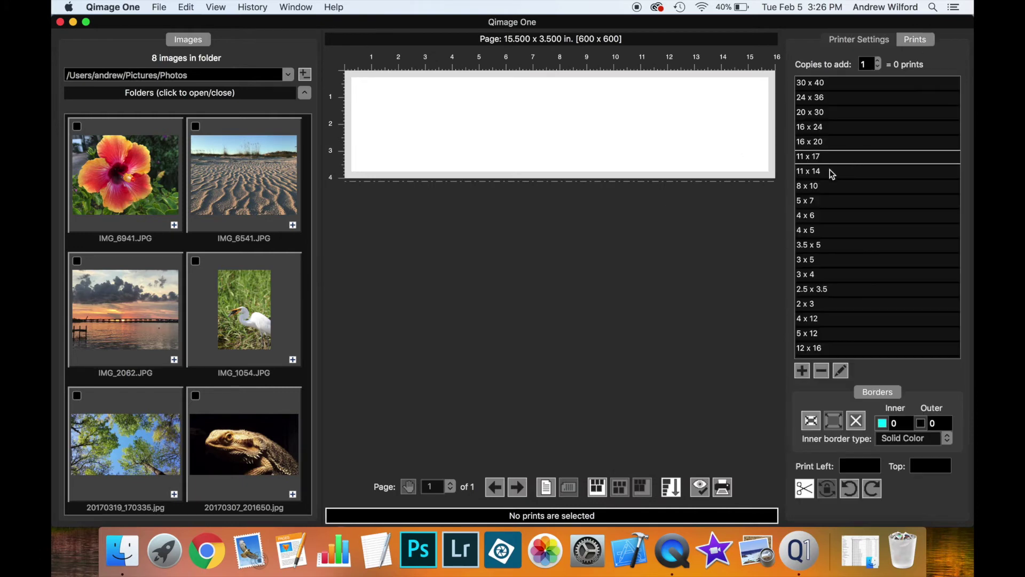
left_click(871, 40)
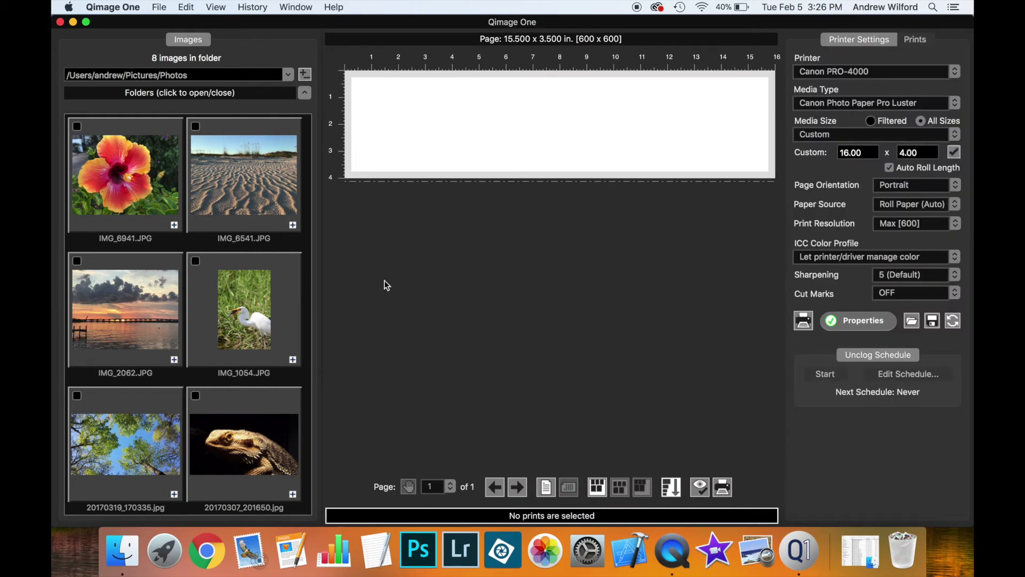
left_click(174, 225)
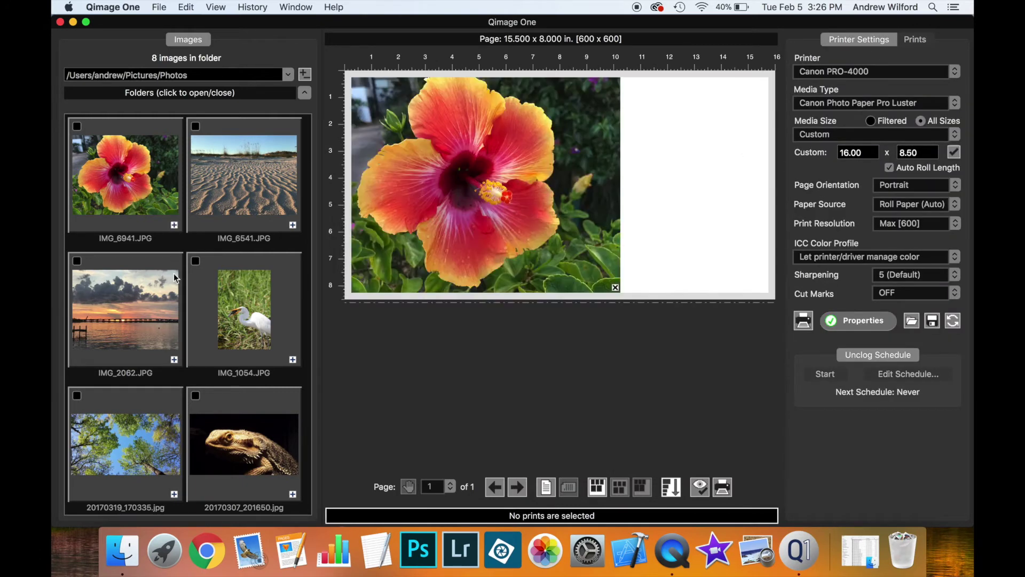
left_click(173, 359)
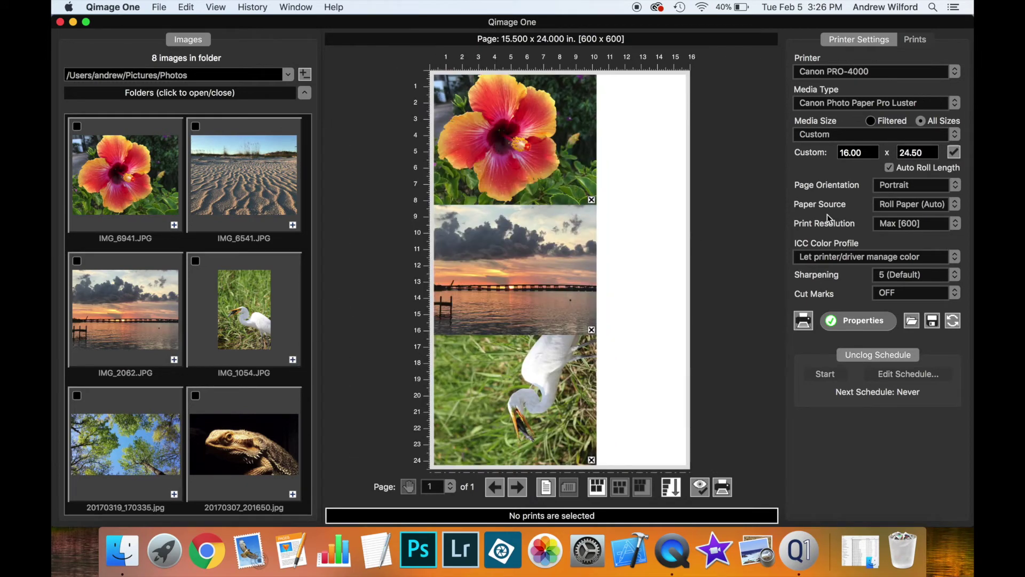
- Turn off Auto Roll Length, set the media size to 13 x 22, and check both pages of the layout
left_click(889, 167)
left_click(889, 134)
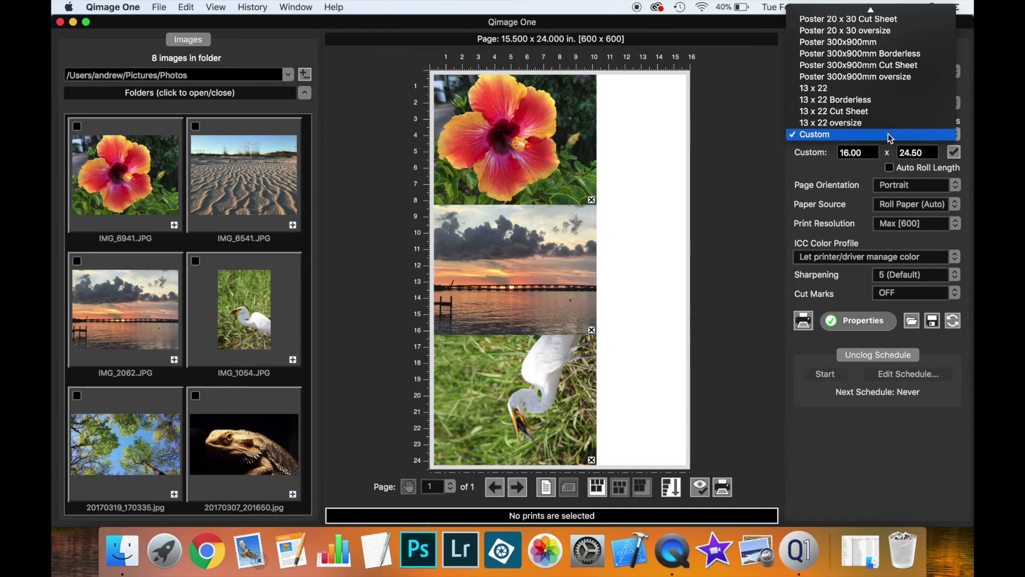
left_click(884, 91)
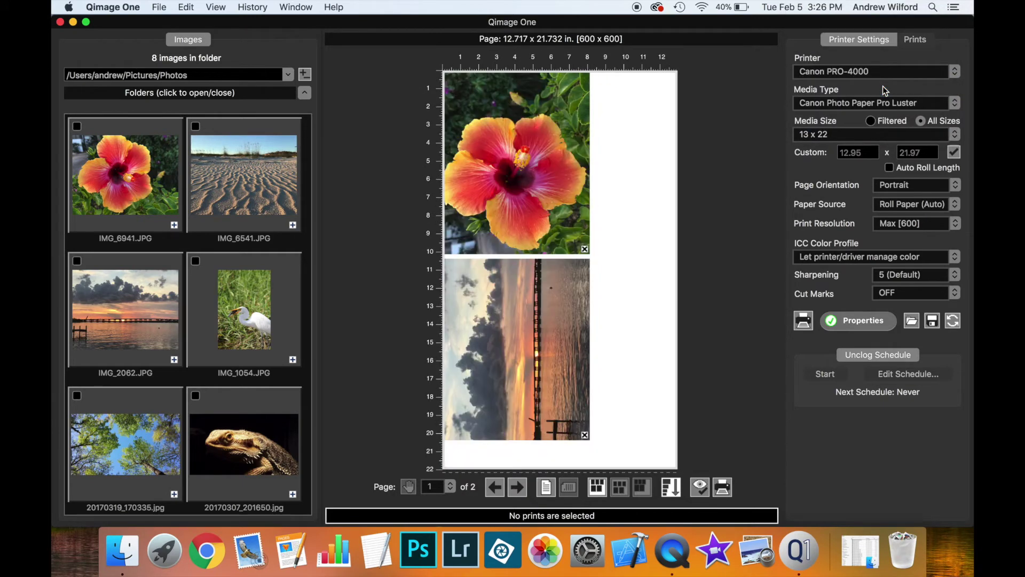
left_click(516, 489)
left_click(495, 488)
- Turn on Auto Roll Length and apply a custom roll width of 24
left_click(890, 167)
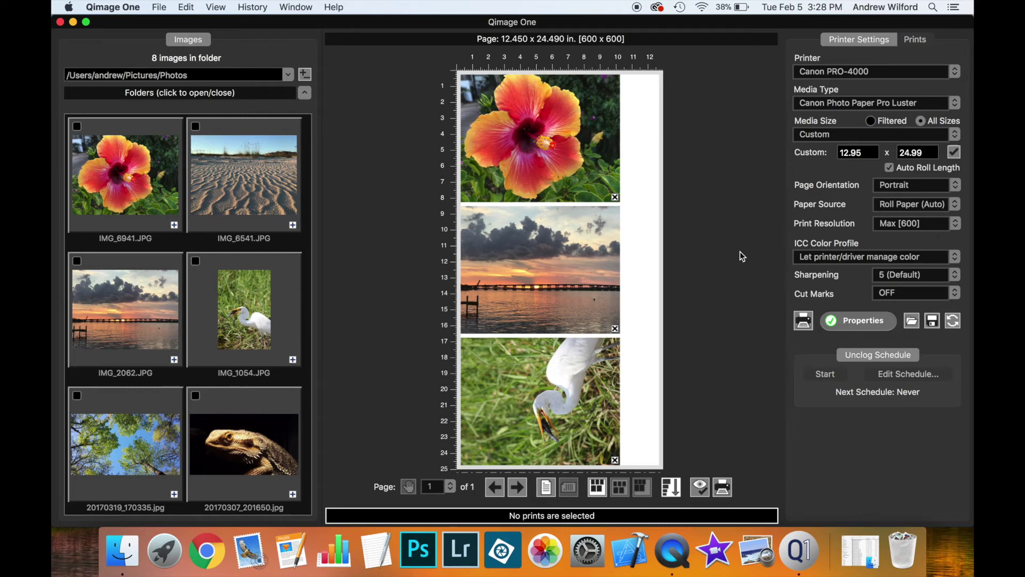
double_click(871, 152)
type("24")
left_click(955, 152)
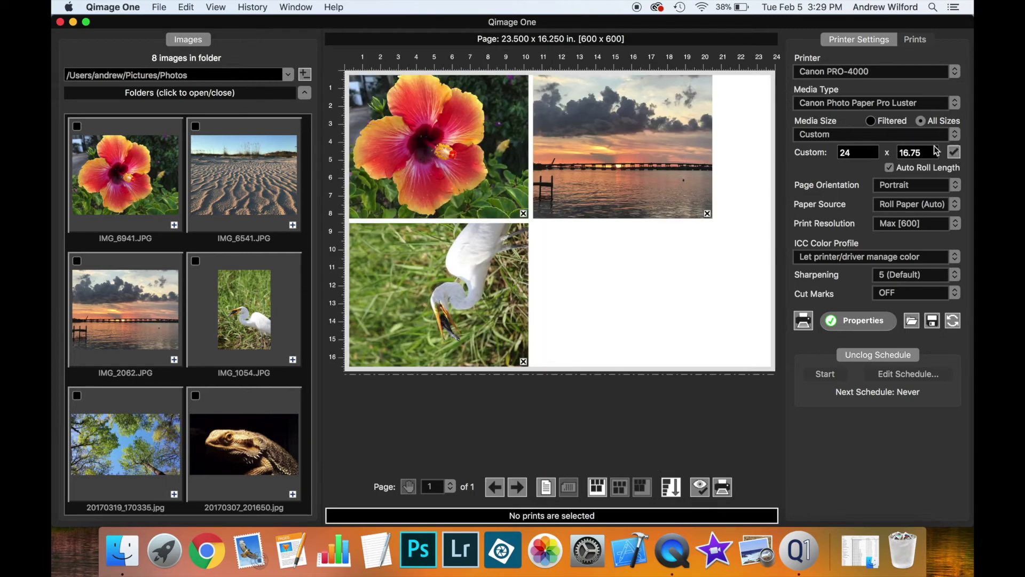
- Add five 30 x 40 prints of IMG_6541.JPG to the roll layout
left_click(915, 40)
left_click(822, 88)
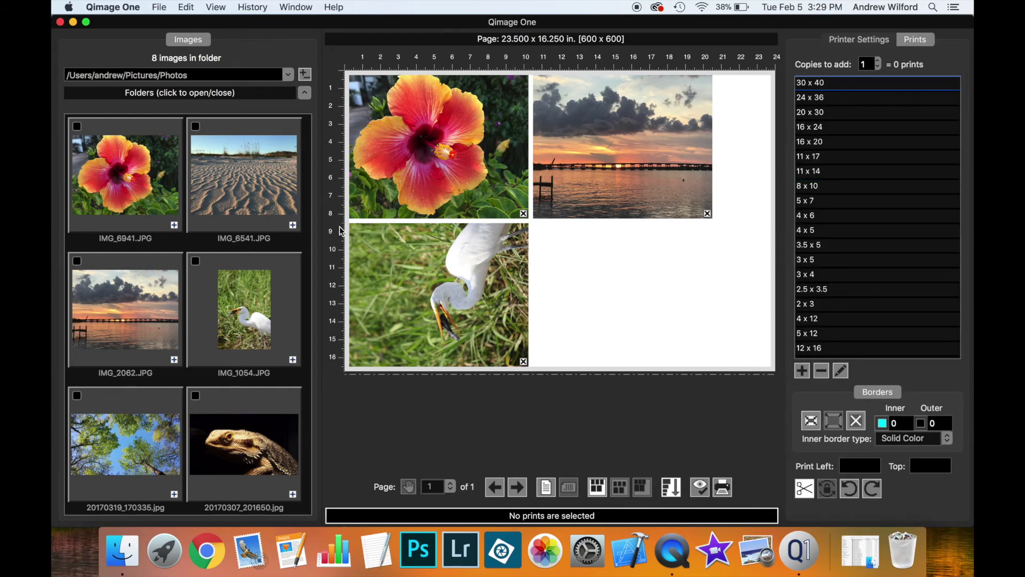
left_click(293, 225)
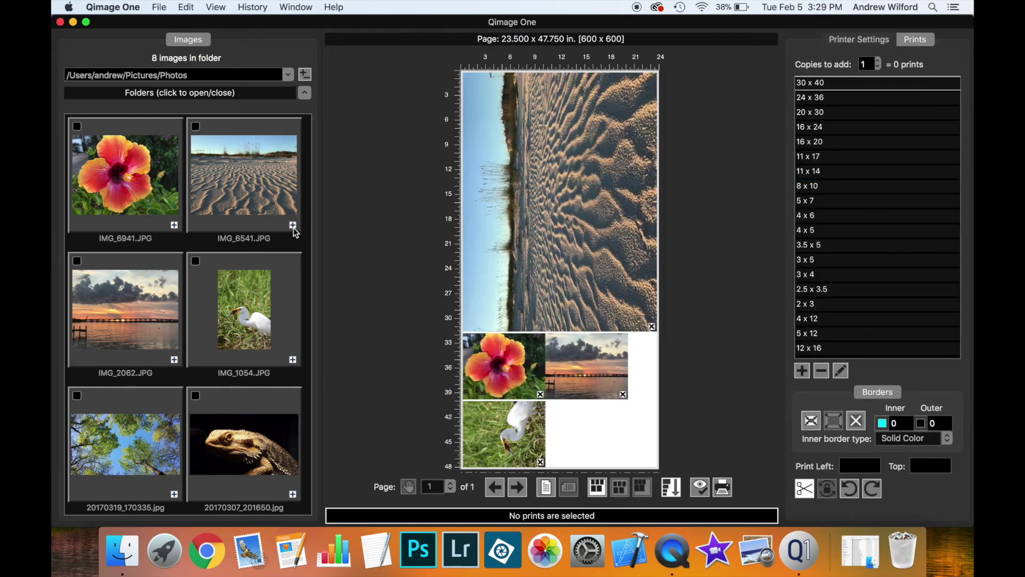
left_click(293, 225)
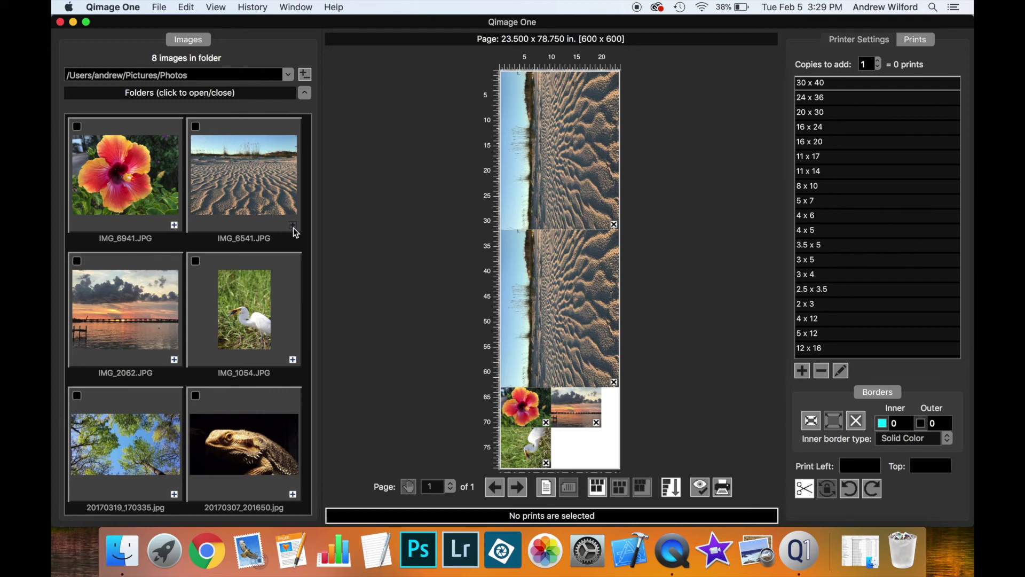
left_click(293, 226)
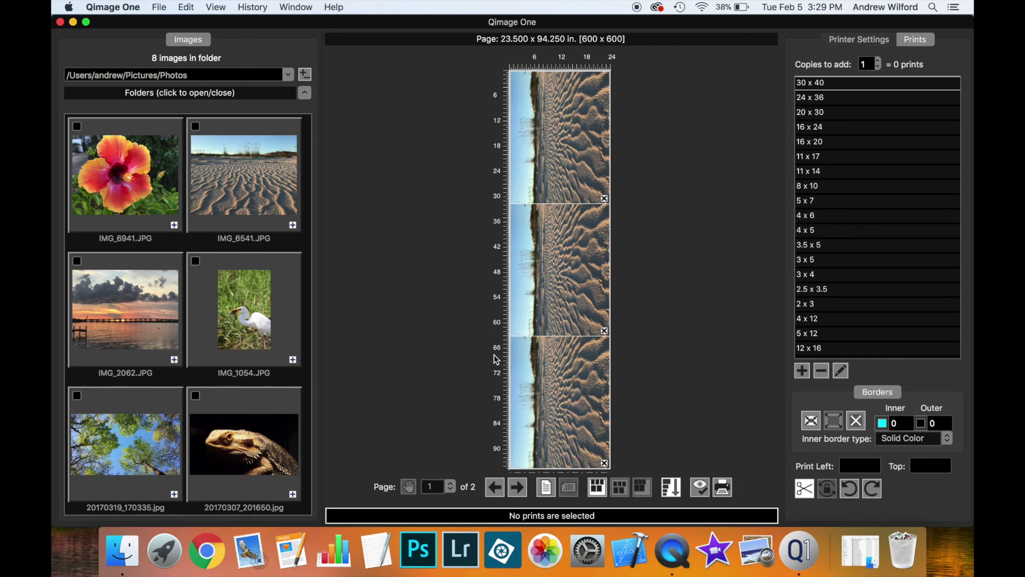
- Examine how the 30 x 40 and 8 x 10 prints are split across the two roll pages, and review the custom size in the printer settings
left_click(518, 489)
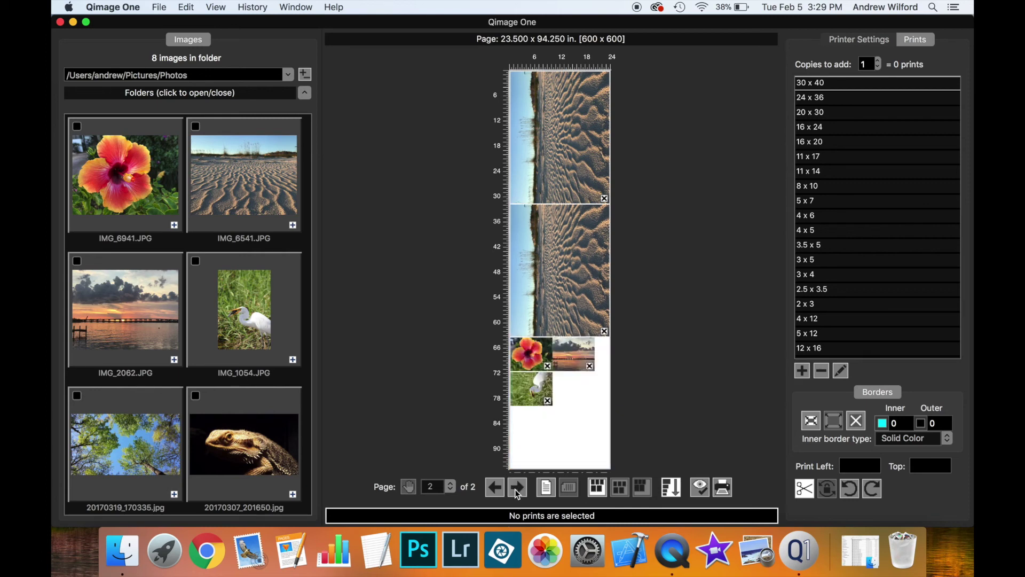
left_click(495, 487)
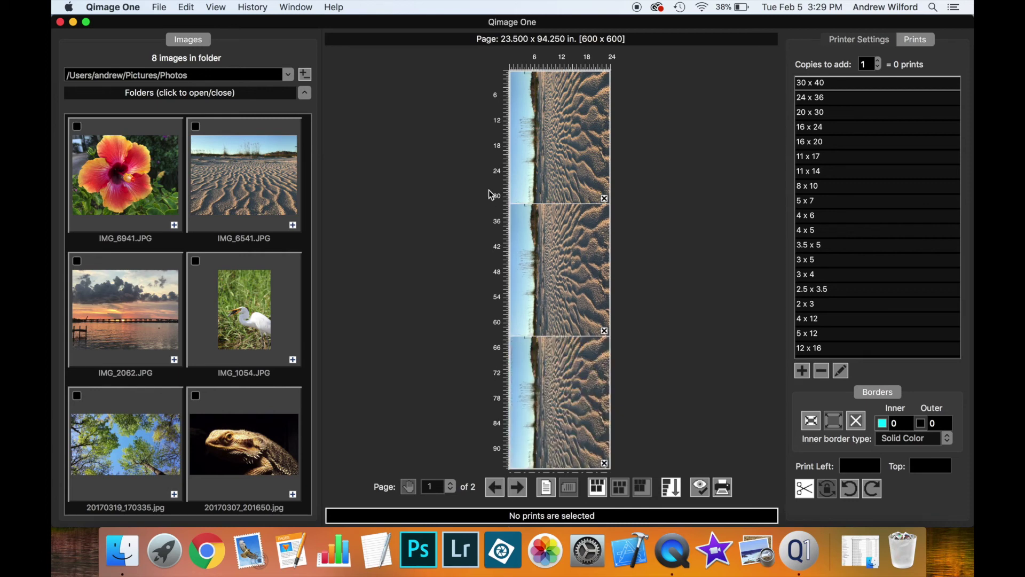
left_click(526, 488)
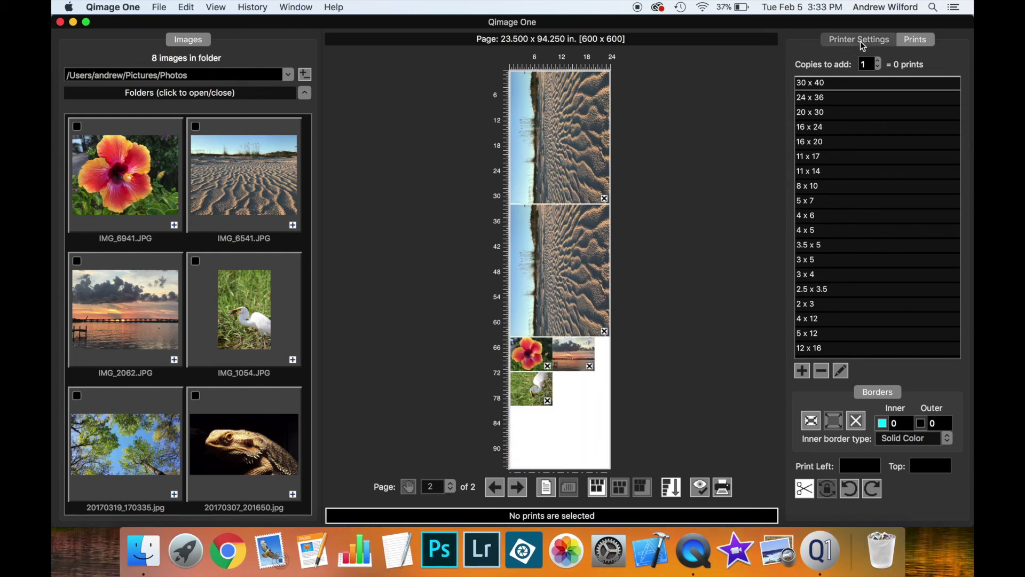
left_click(860, 41)
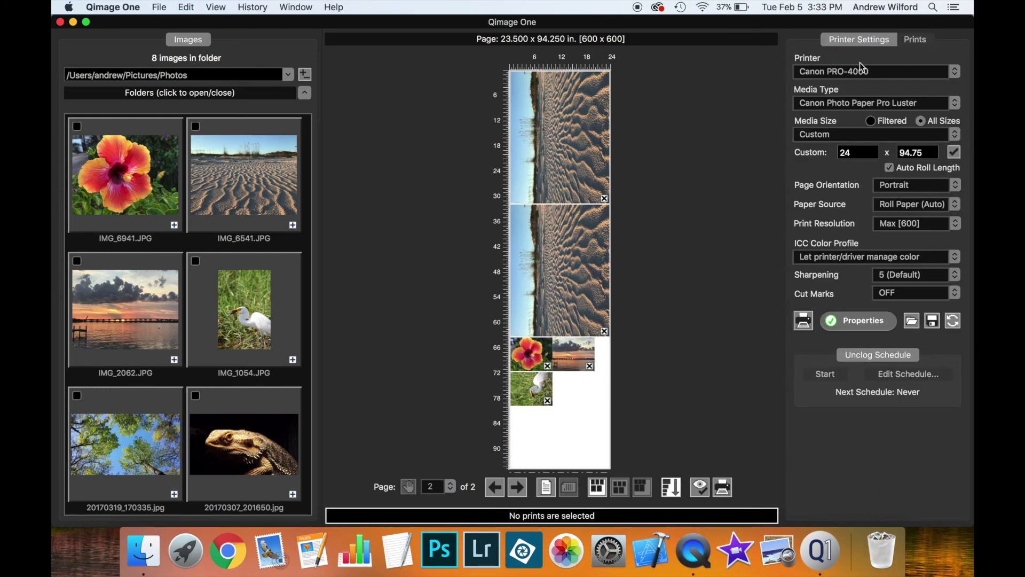